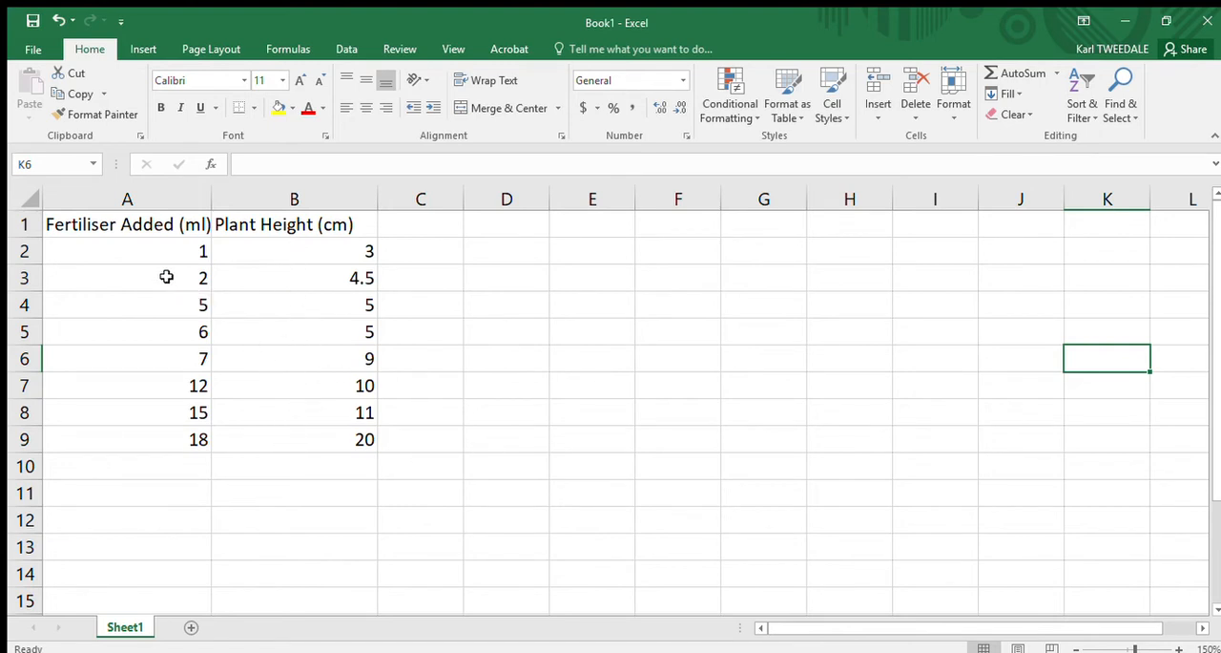
# Step: Insert a markers-only scatter chart from the fertiliser and plant height values in A2:B9
pyautogui.moveTo(140, 248); pyautogui.dragTo(349, 439)
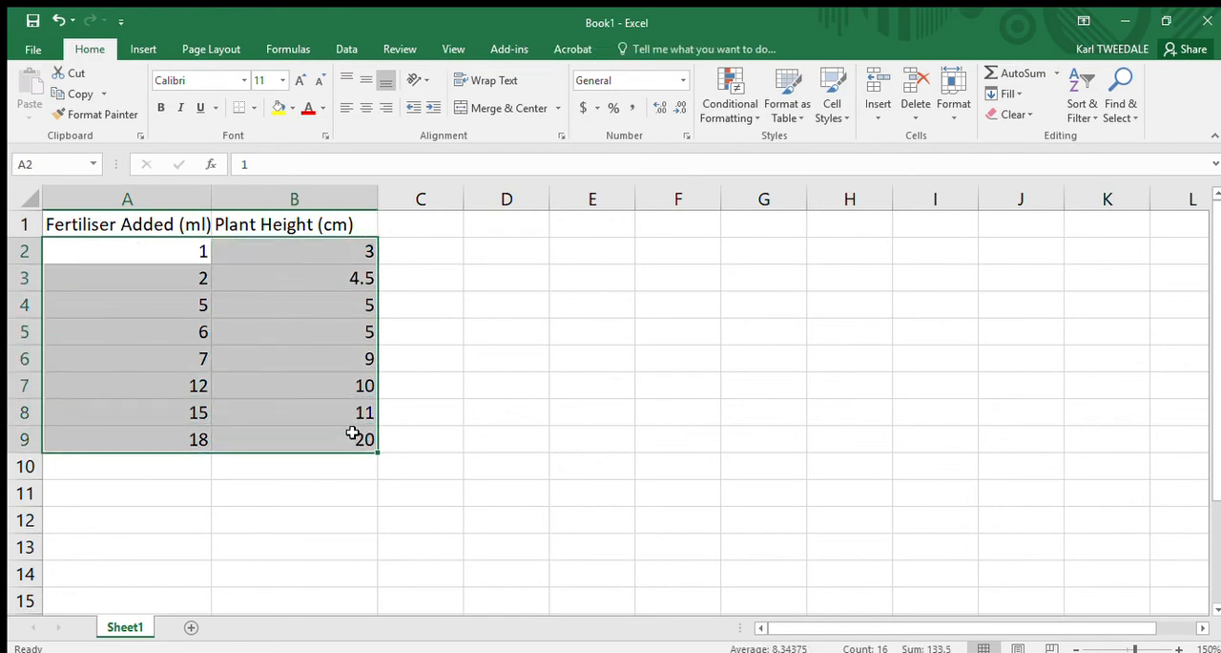
pyautogui.click(142, 50)
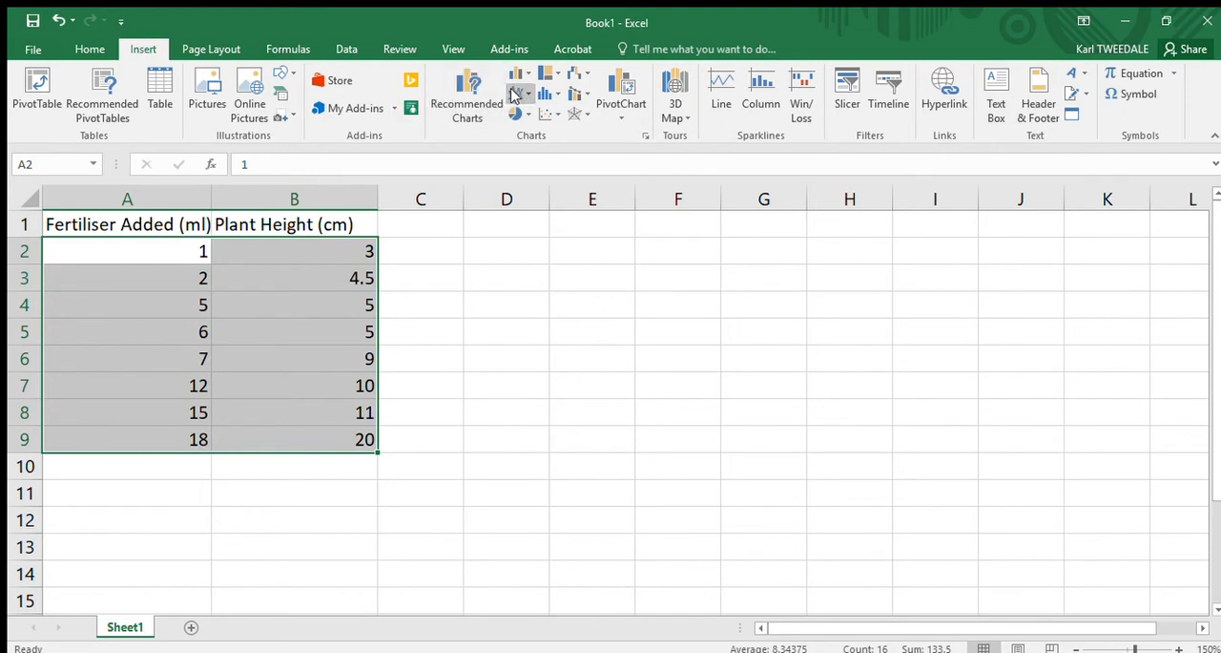
pyautogui.click(461, 144)
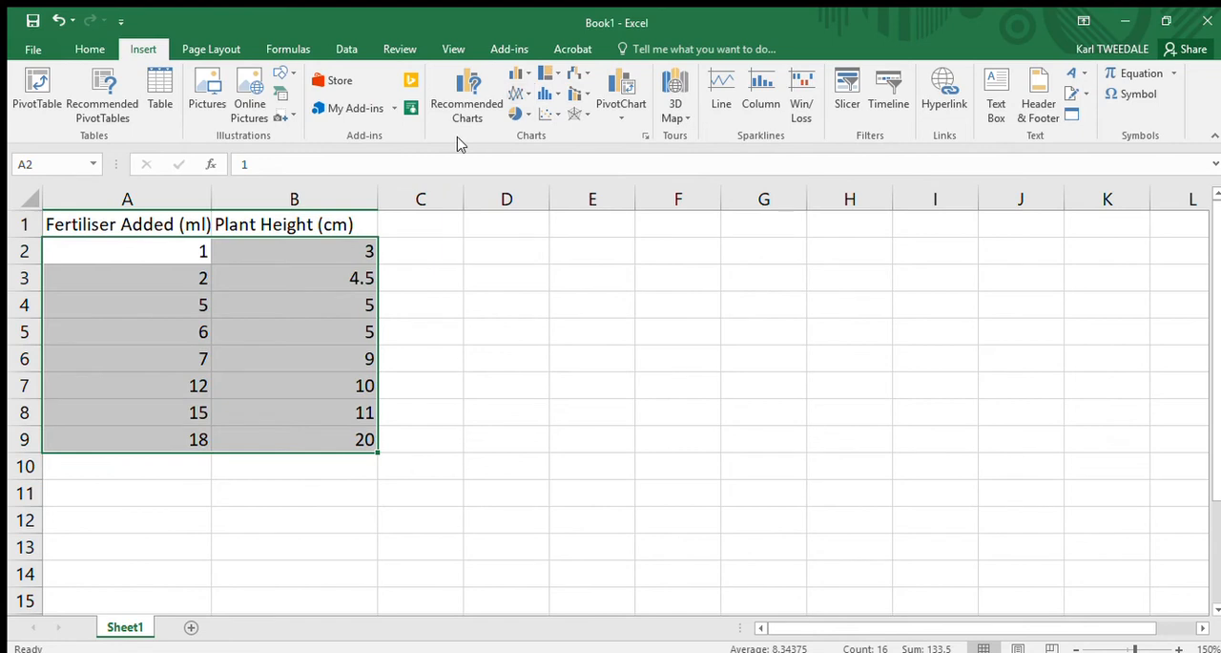
pyautogui.click(542, 115)
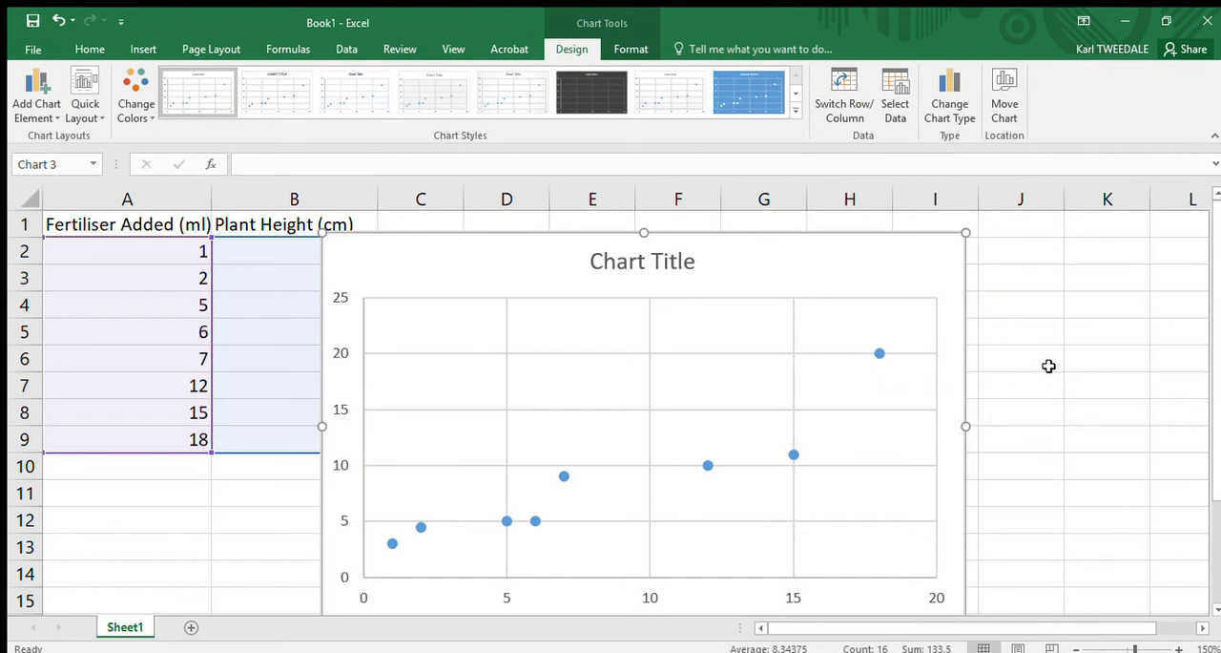
# Step: Add axis titles to both axes of the scatter chart
pyautogui.click(1071, 648)
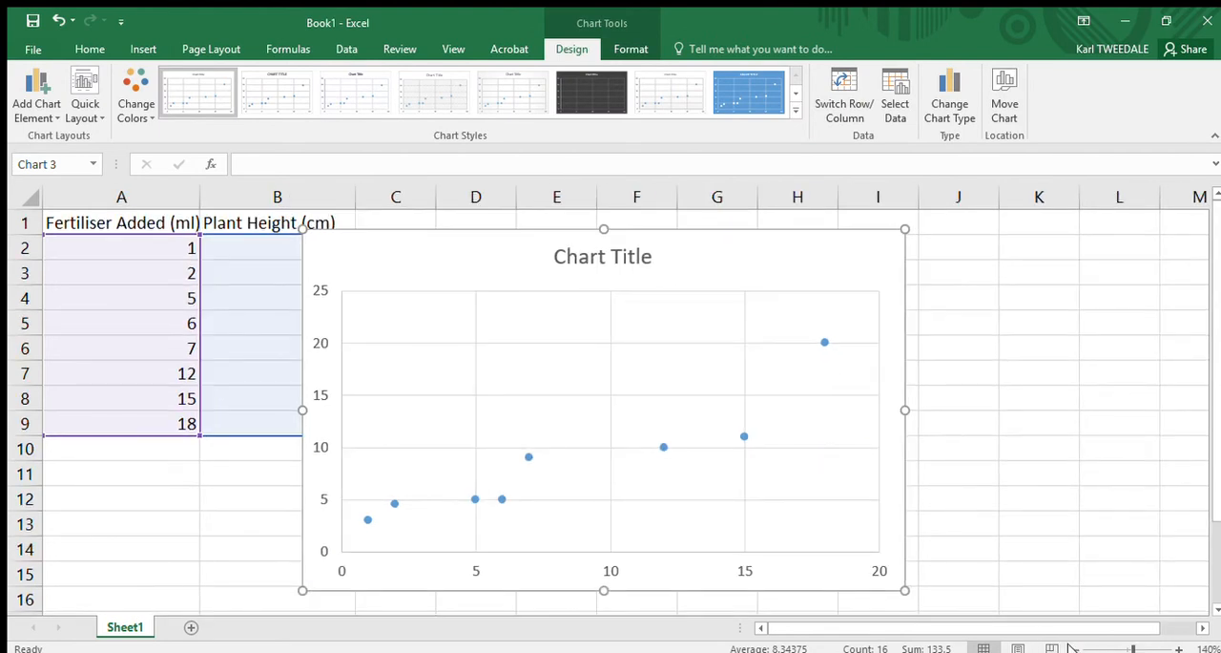
pyautogui.click(926, 239)
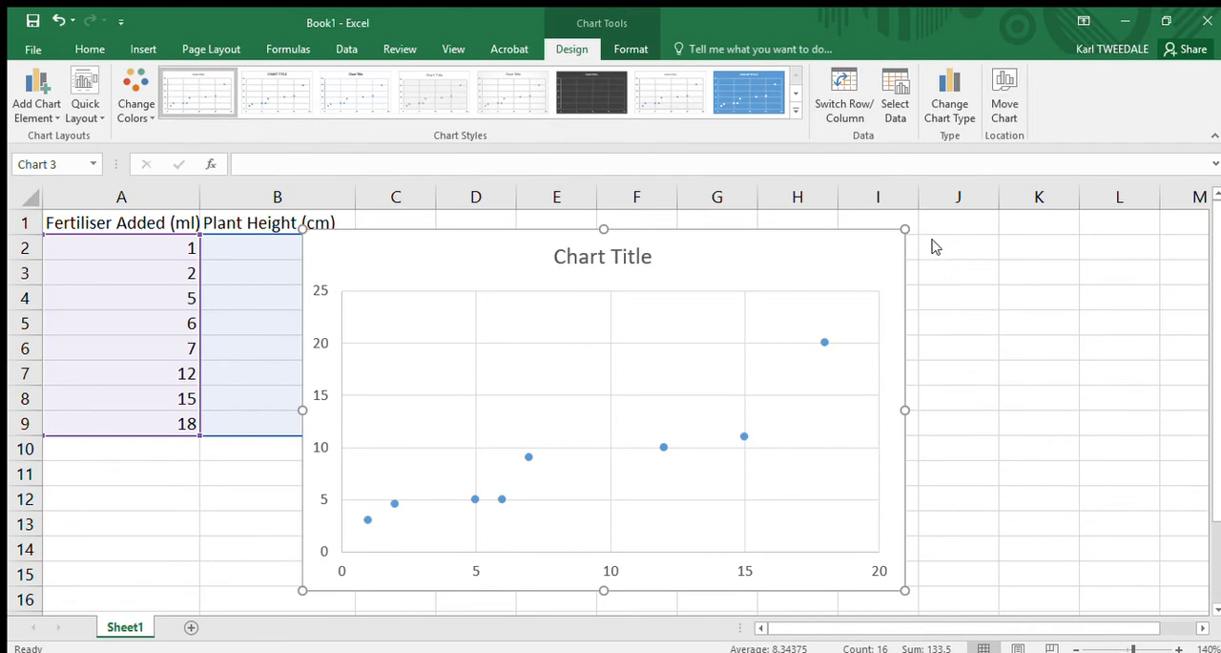
pyautogui.click(980, 267)
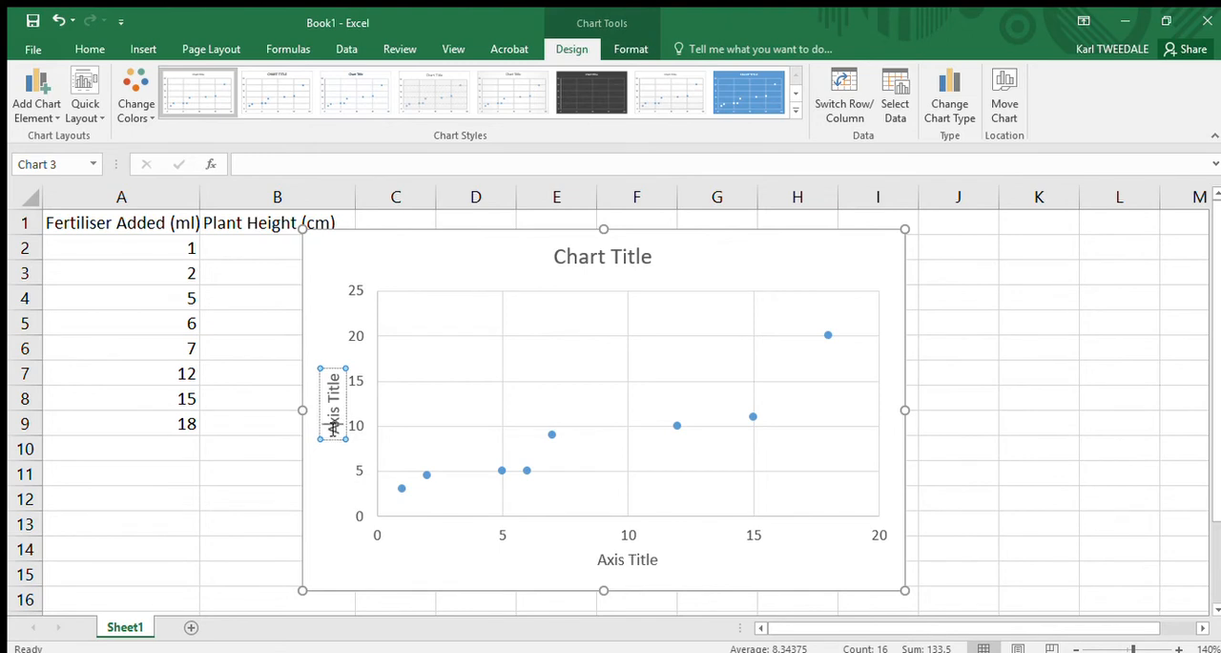
# Step: Replace the vertical axis title's placeholder text with "Plant Height (Cm)"
pyautogui.press('Delete')
pyautogui.press('Delete')
pyautogui.press('Delete')
pyautogui.press('Delete')
pyautogui.press('Delete')
pyautogui.press('Delete')
pyautogui.press('Delete')
pyautogui.press('Delete')
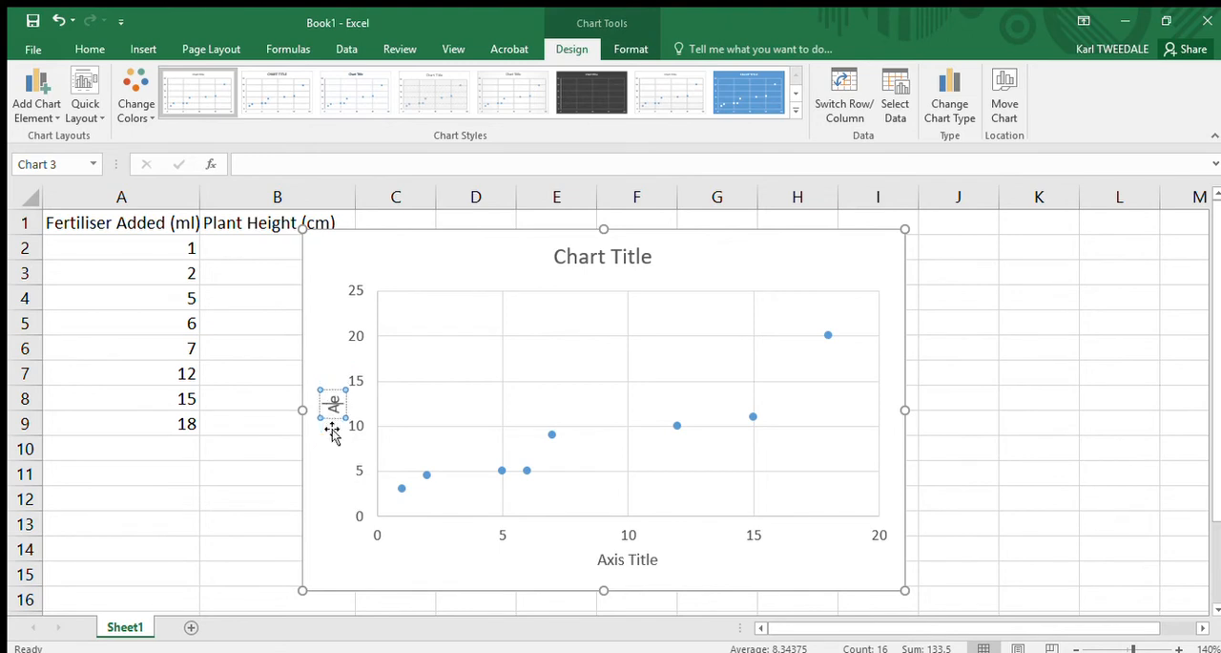
pyautogui.press('Delete')
pyautogui.press('BackSpace')
pyautogui.write('Plant')
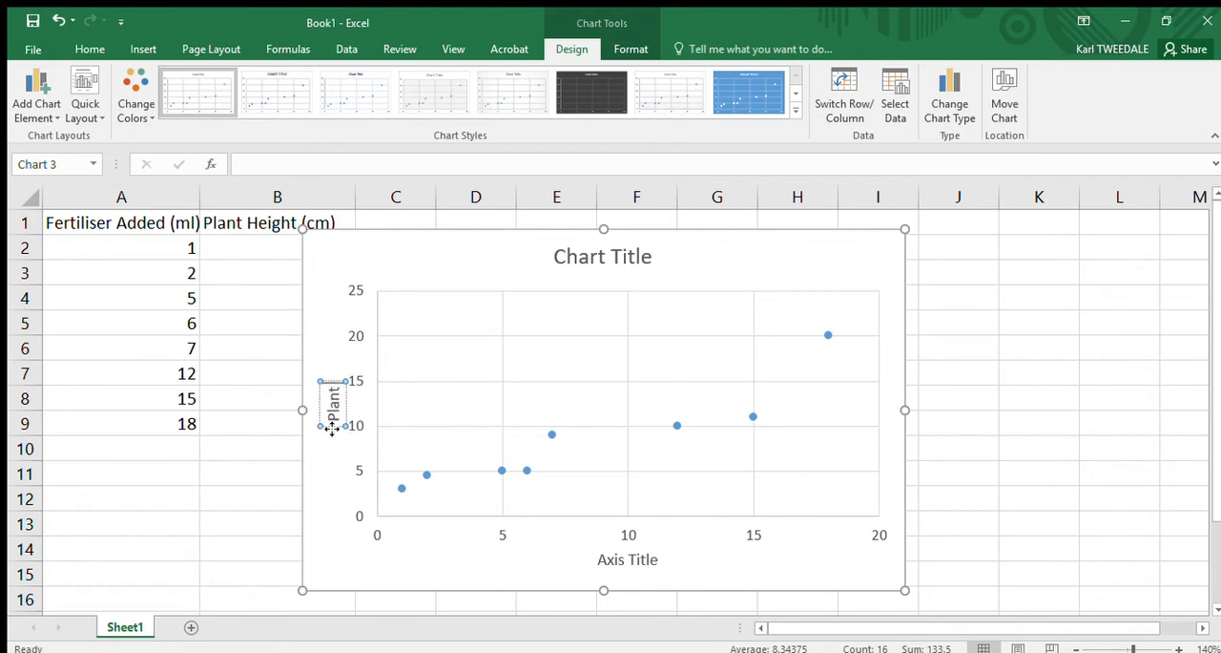
pyautogui.write(' Height')
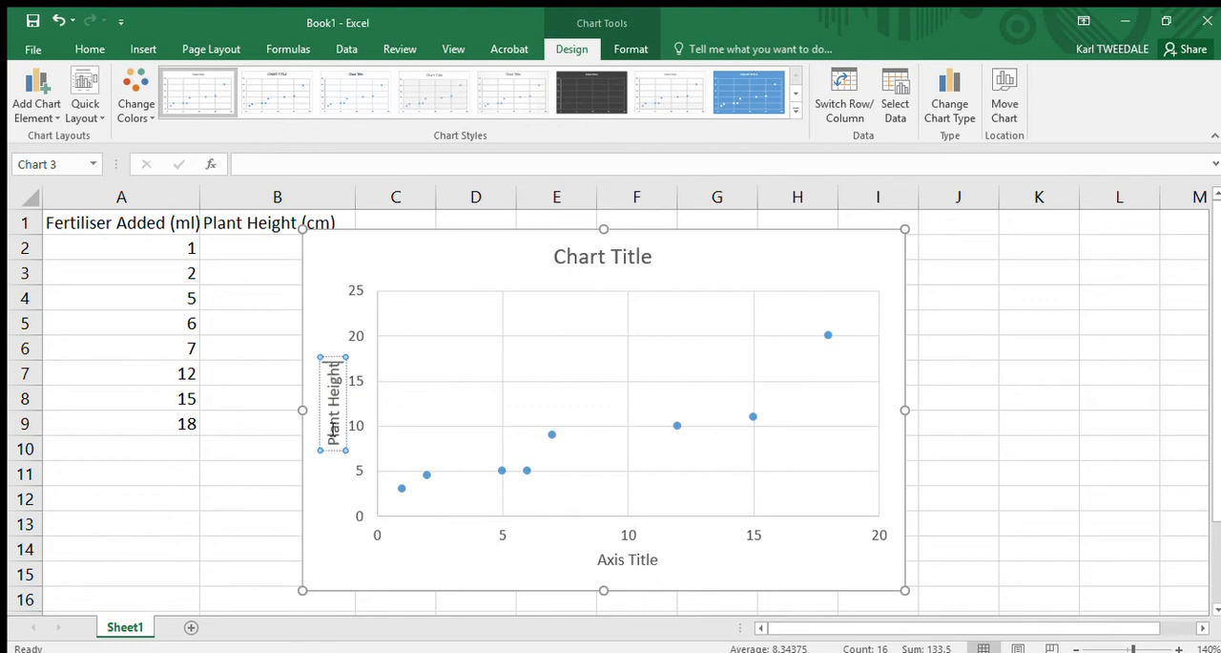
pyautogui.write(' (Cm')
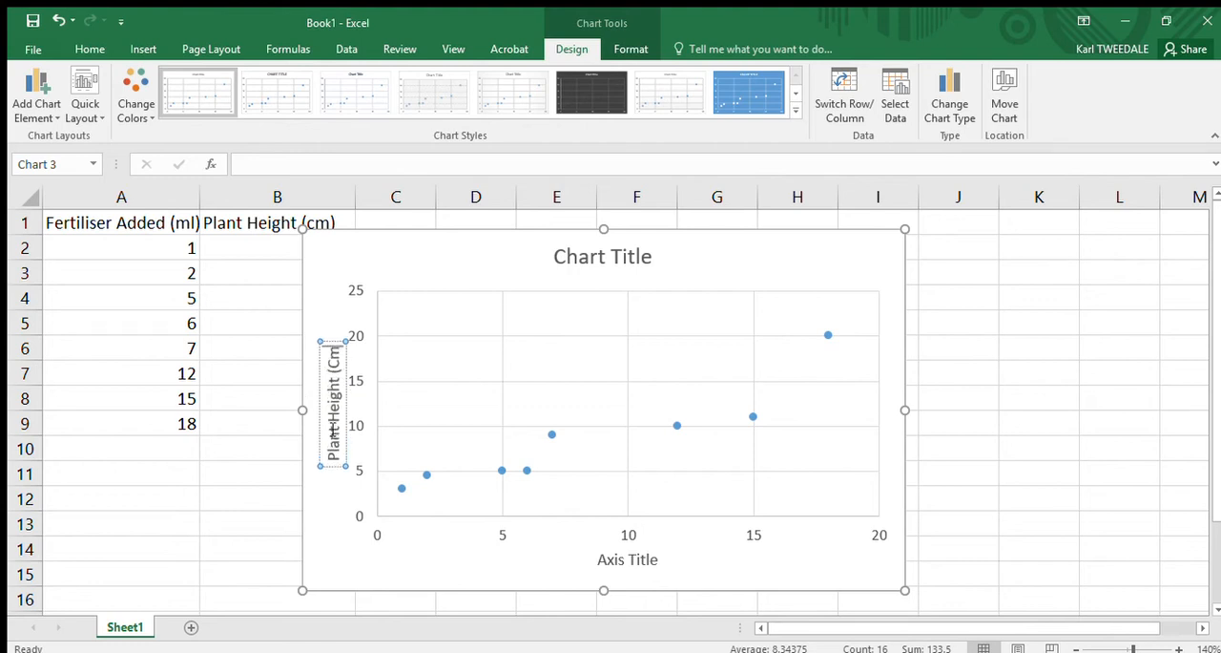
# Step: Set the horizontal axis title to "Fert Added (ml)"
pyautogui.click(612, 564)
pyautogui.write('F')
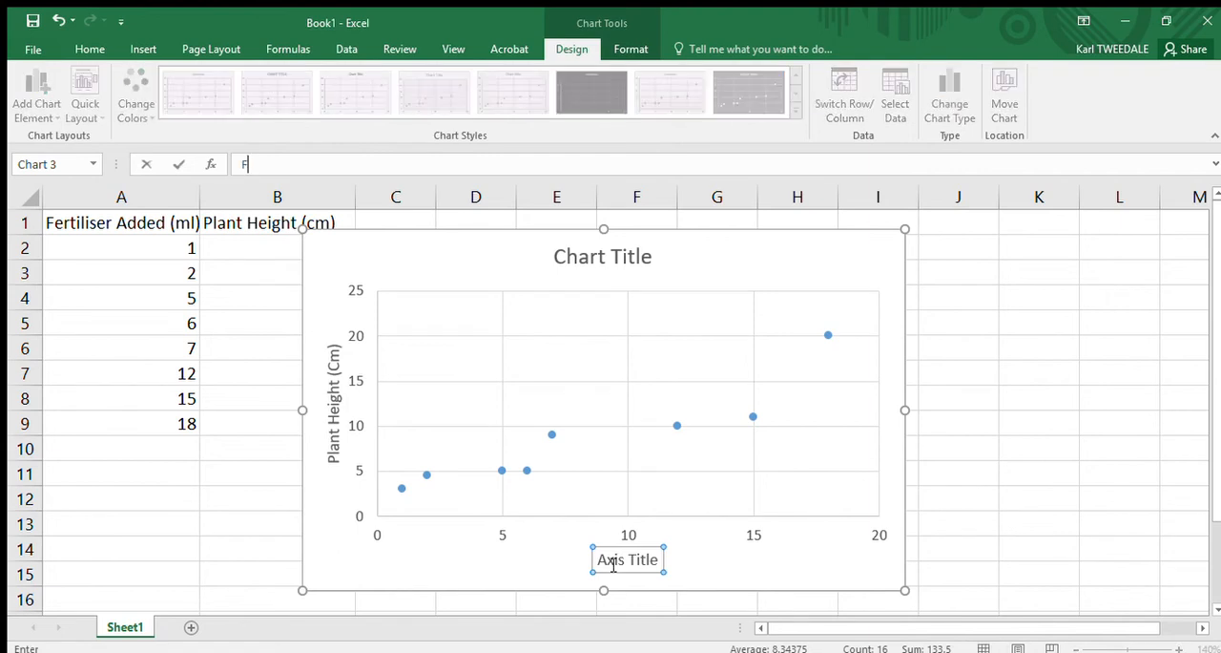
pyautogui.write('ert Added (ml')
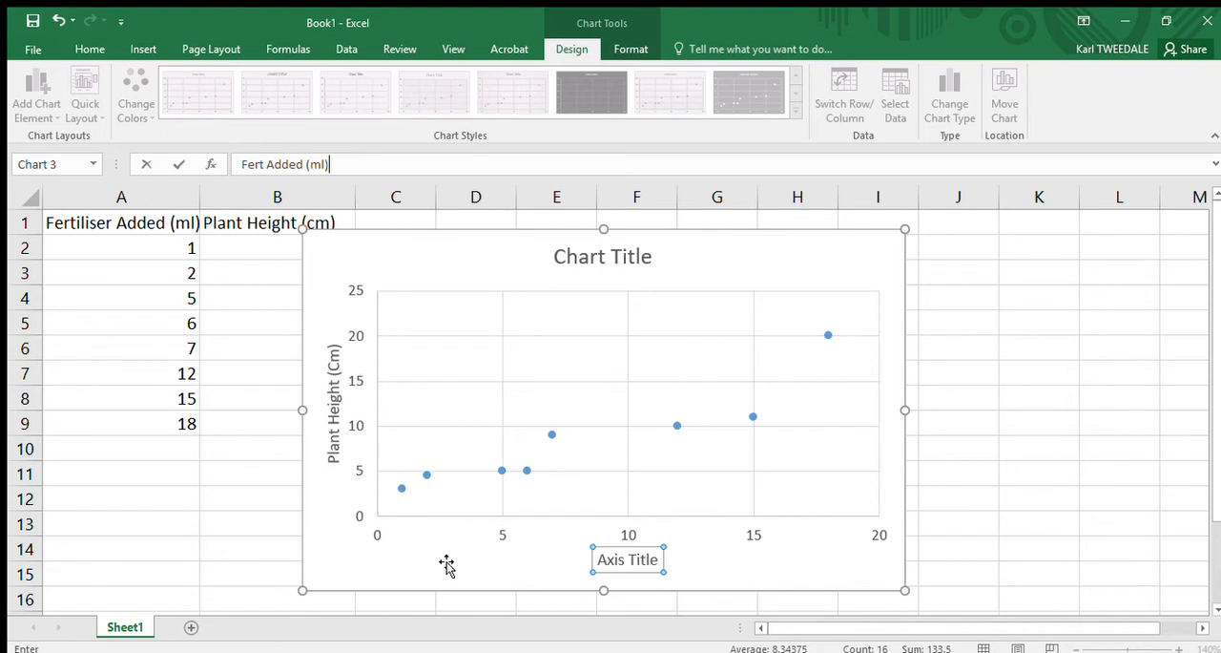
pyautogui.click(712, 571)
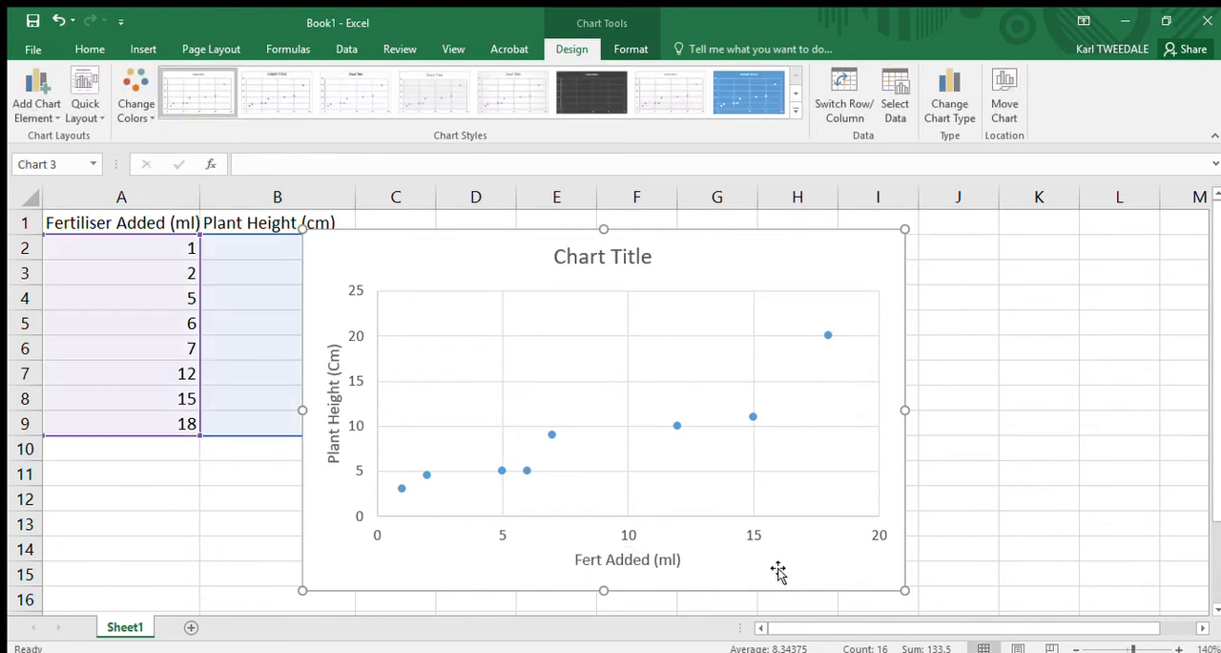
# Step: Move the chart clear of the data in columns A and B and add a linear trendline to it
pyautogui.moveTo(721, 235); pyautogui.dragTo(798, 232)
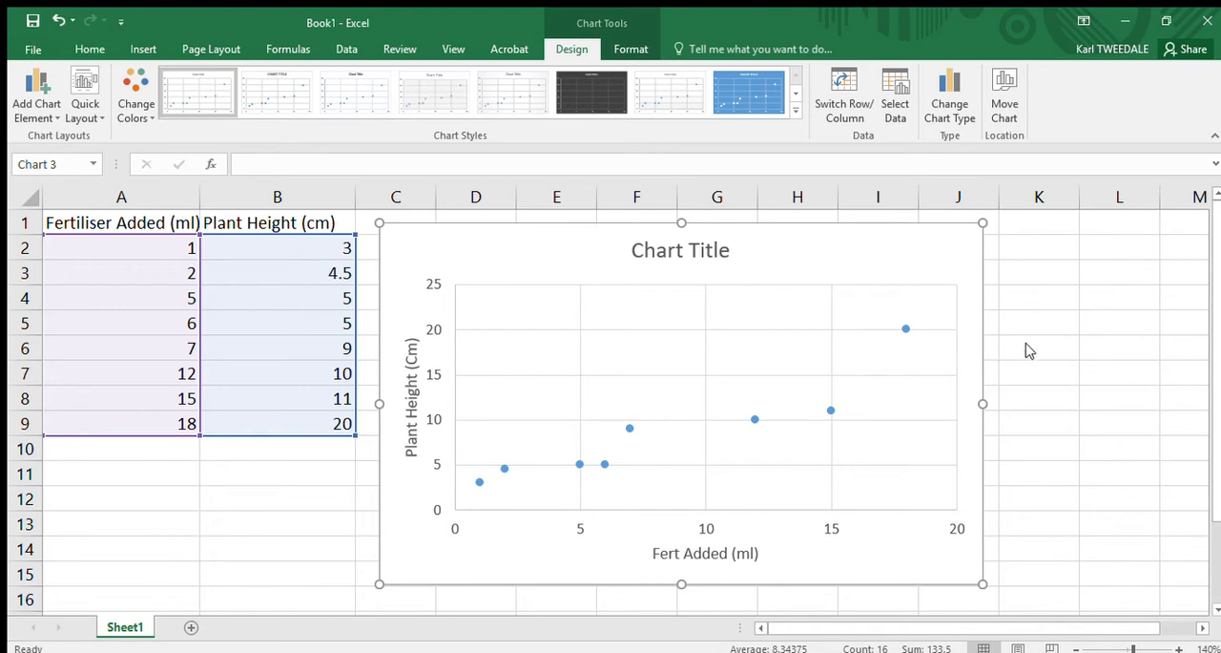
pyautogui.click(1042, 369)
pyautogui.click(1059, 375)
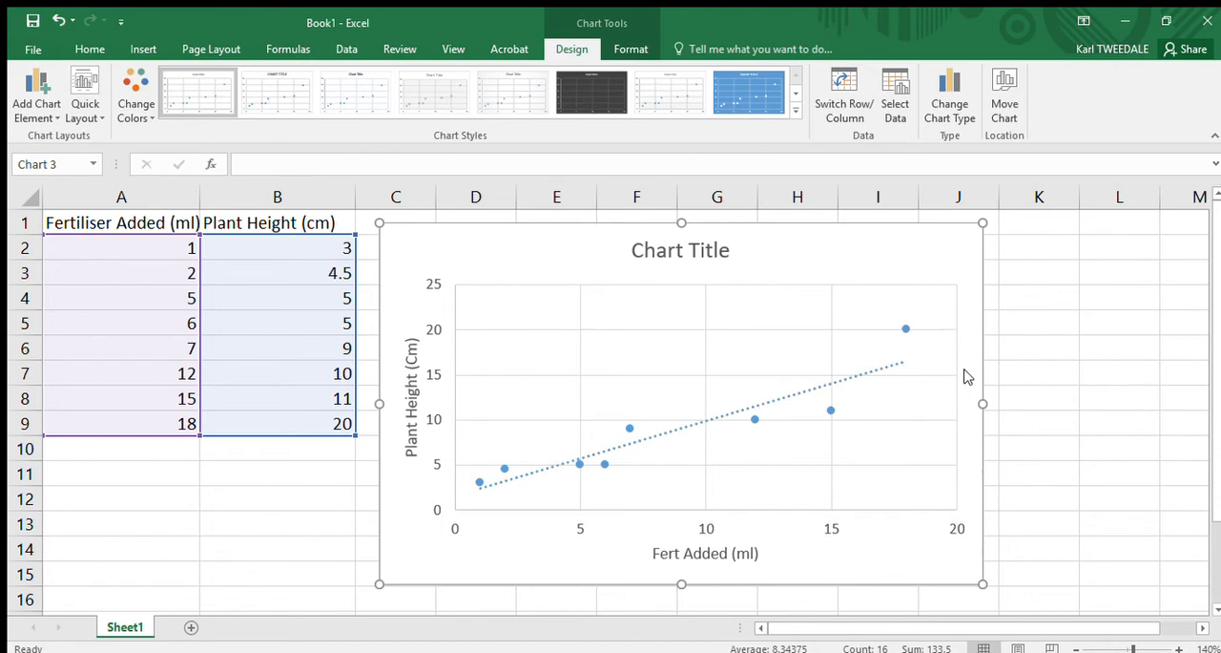
# Step: Display the linear trendline's equation on the chart and close the trendline formatting options
pyautogui.click(933, 463)
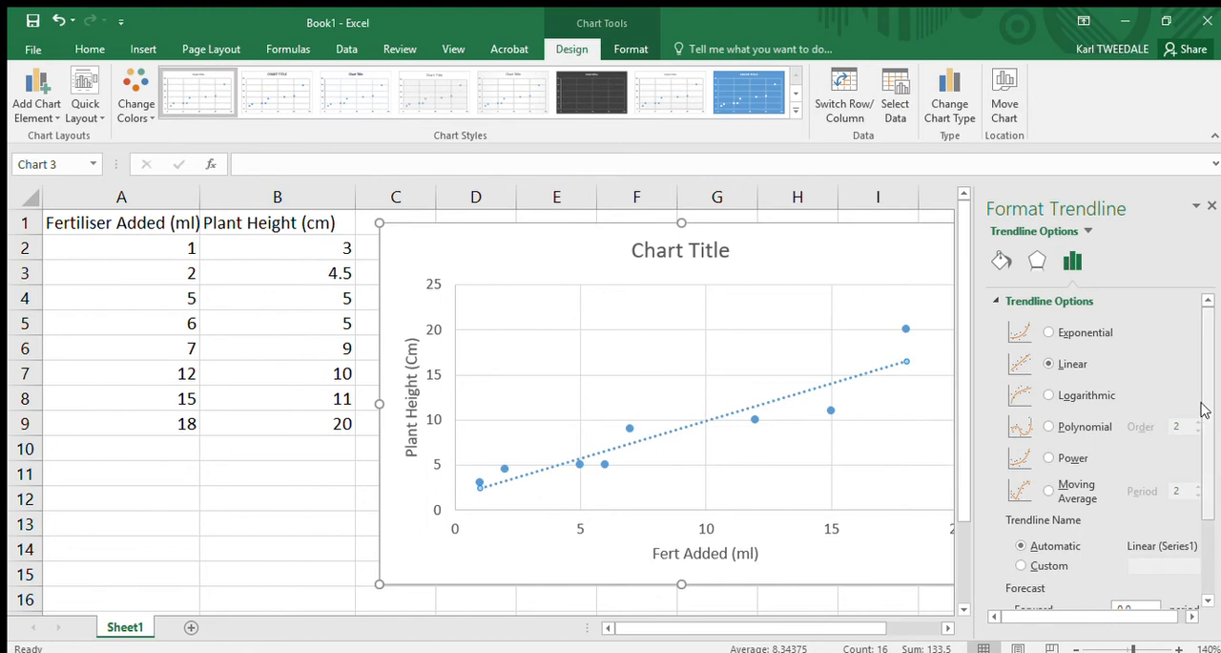
pyautogui.moveTo(1204, 405); pyautogui.dragTo(1203, 433)
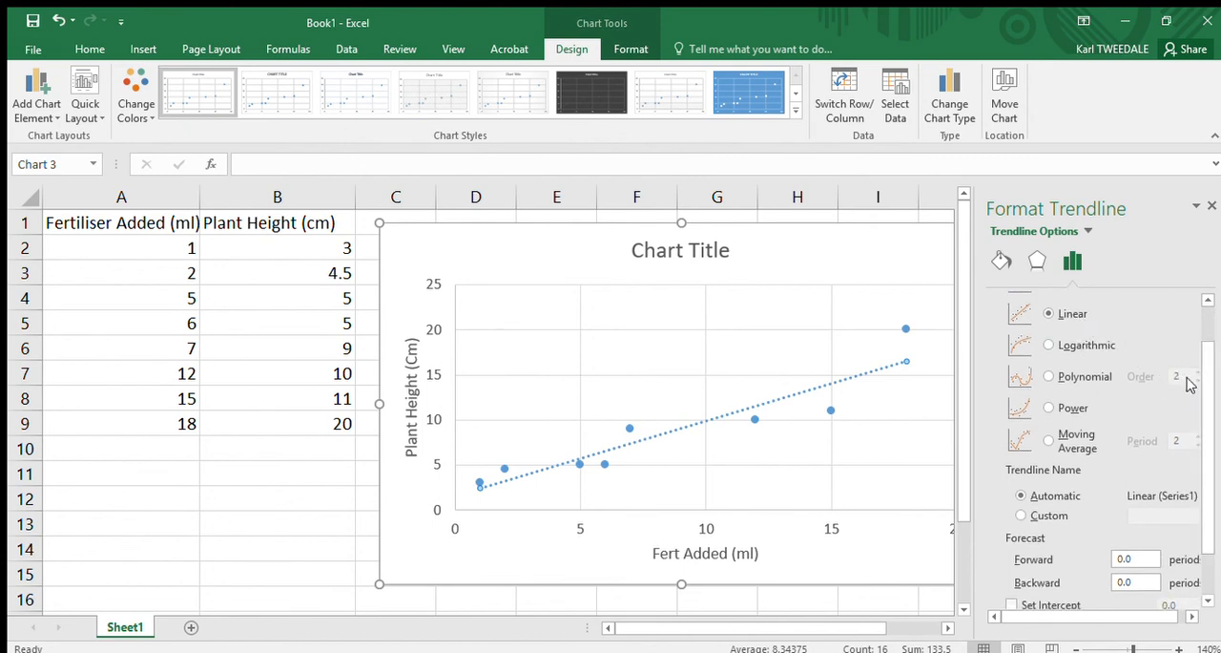
pyautogui.moveTo(1204, 405); pyautogui.dragTo(1204, 448)
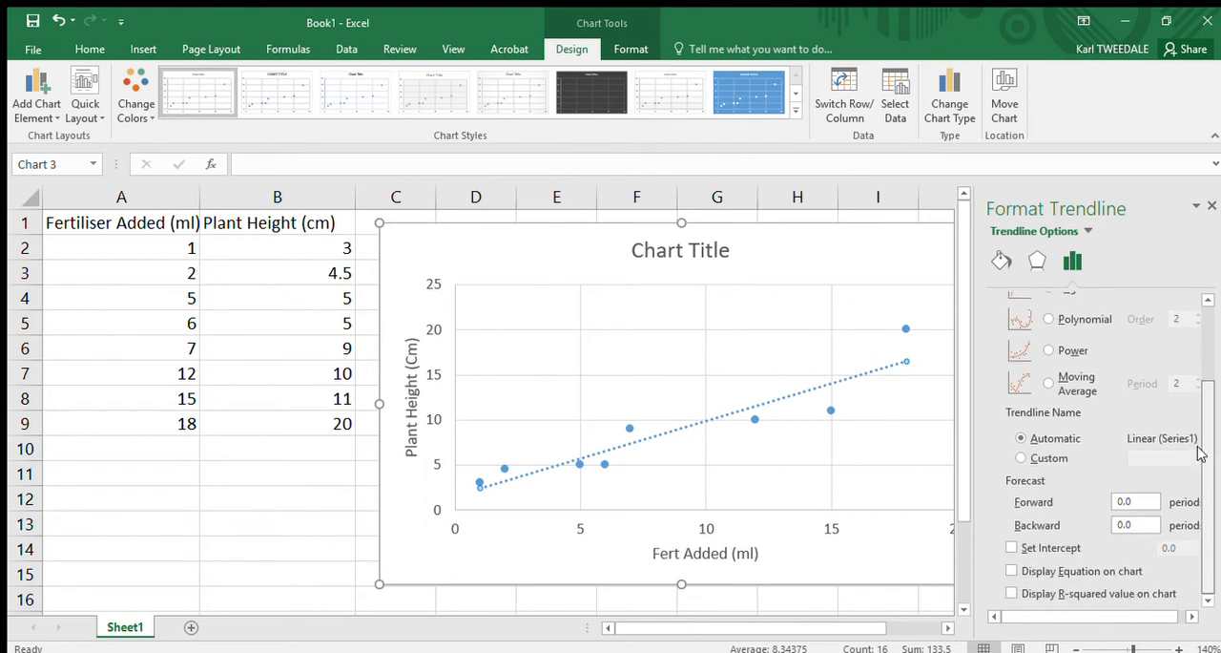
pyautogui.click(1011, 571)
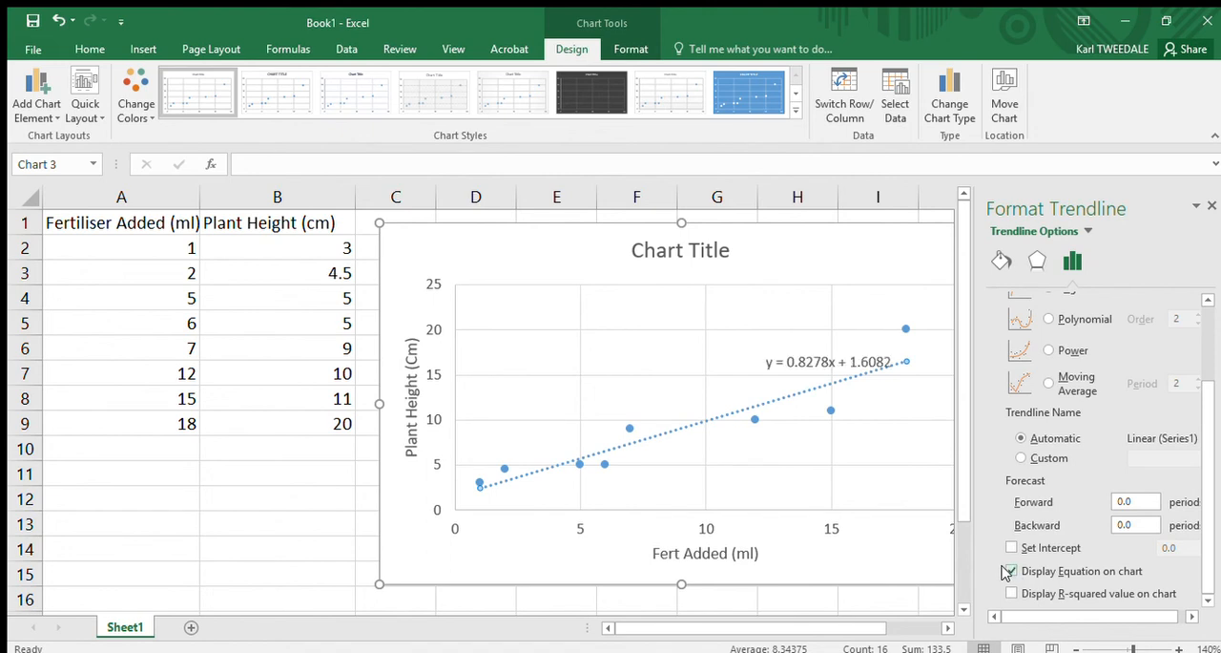
pyautogui.click(1210, 205)
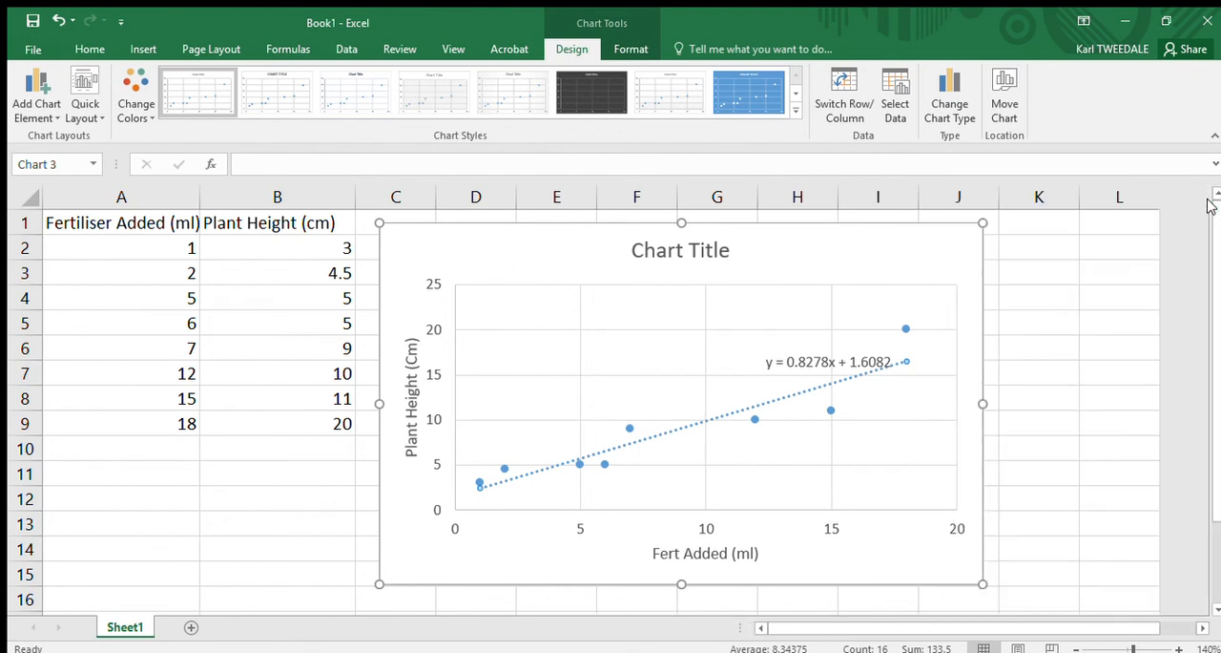